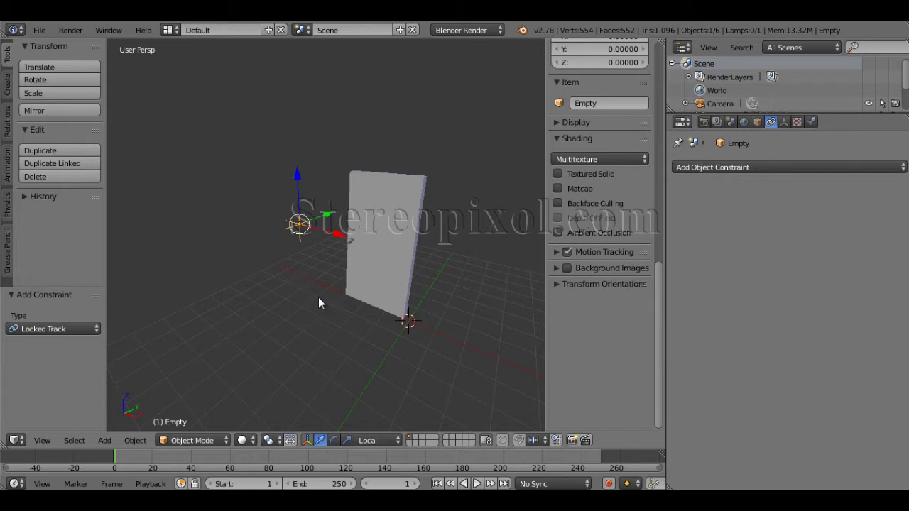
# Orbit around the door and select the Empty.
pyautogui.moveTo(312, 320); pyautogui.dragTo(339, 308, button='middle')
pyautogui.moveTo(283, 243); pyautogui.dragTo(252, 285, button='middle')
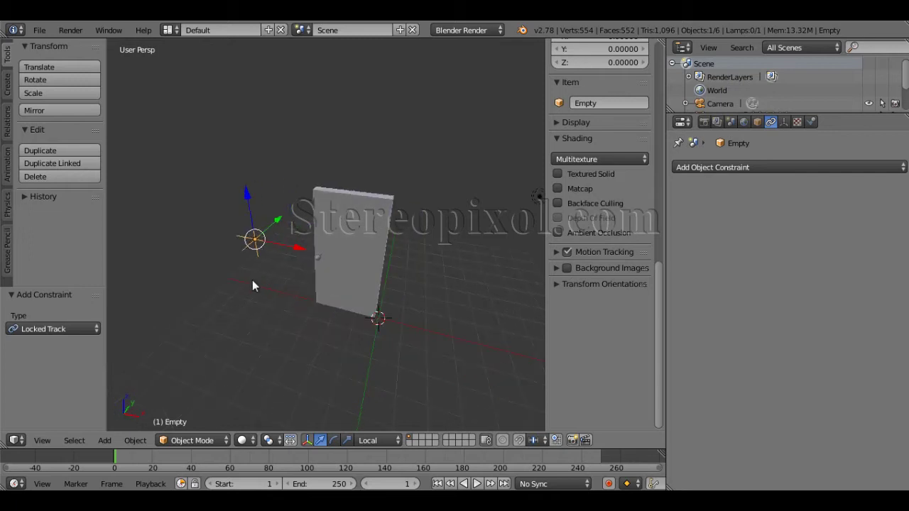
pyautogui.press('a')
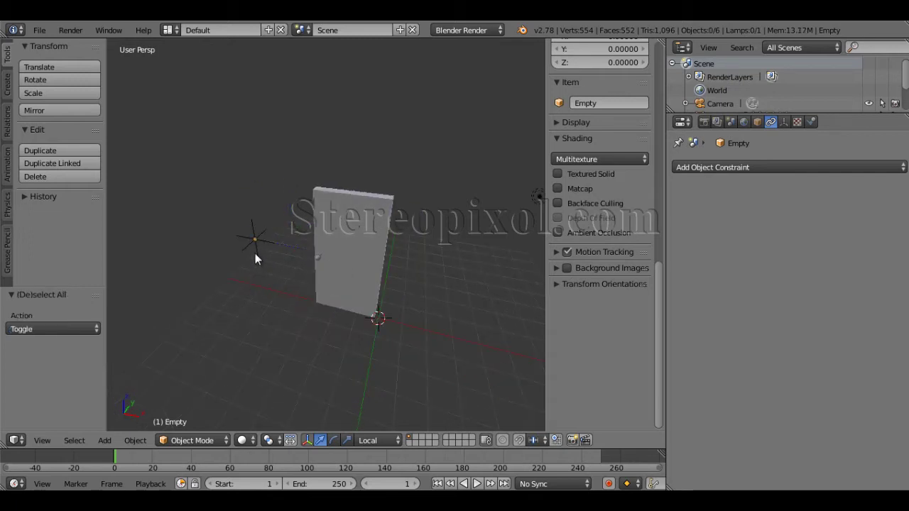
pyautogui.rightClick(255, 252)
pyautogui.press('a')
pyautogui.moveTo(283, 265); pyautogui.dragTo(245, 281, button='middle')
pyautogui.rightClick(259, 218)
# Move the Empty vertically so the Locked Track swings the door, after cancelling a first attempt.
pyautogui.press('g')
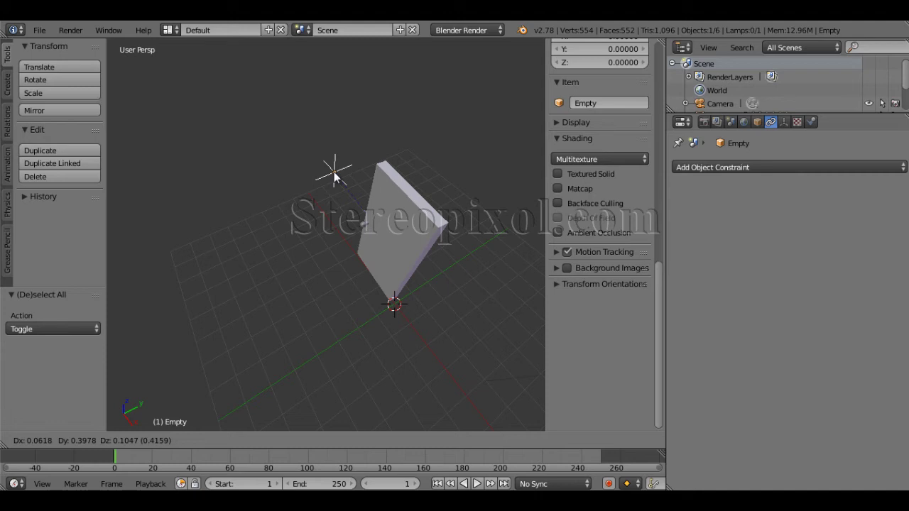
pyautogui.press('z')
pyautogui.rightClick(308, 192)
pyautogui.moveTo(315, 192); pyautogui.dragTo(354, 229, button='middle')
pyautogui.press('g')
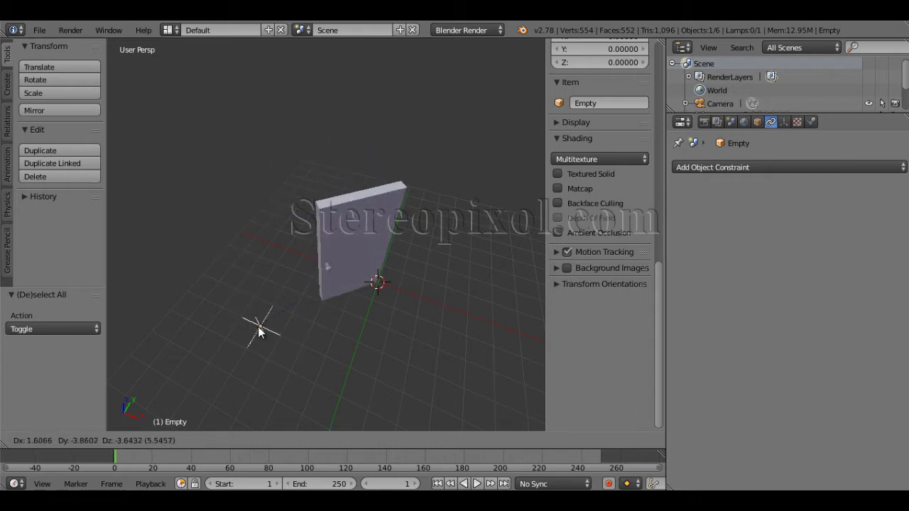
pyautogui.press('z')
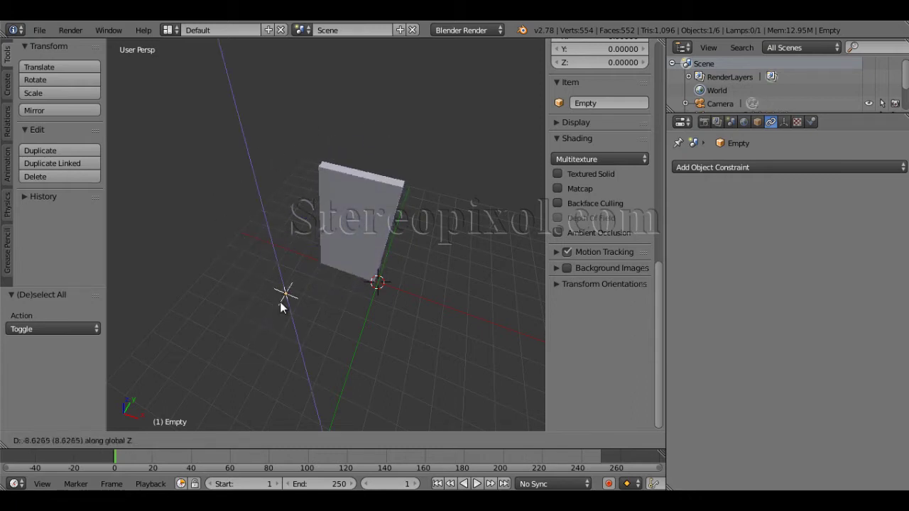
pyautogui.click(270, 239)
pyautogui.moveTo(270, 240); pyautogui.dragTo(260, 301, button='middle')
# Delete the old Empty and remove the door's tracking constraint.
pyautogui.press('x')
pyautogui.click(254, 296)
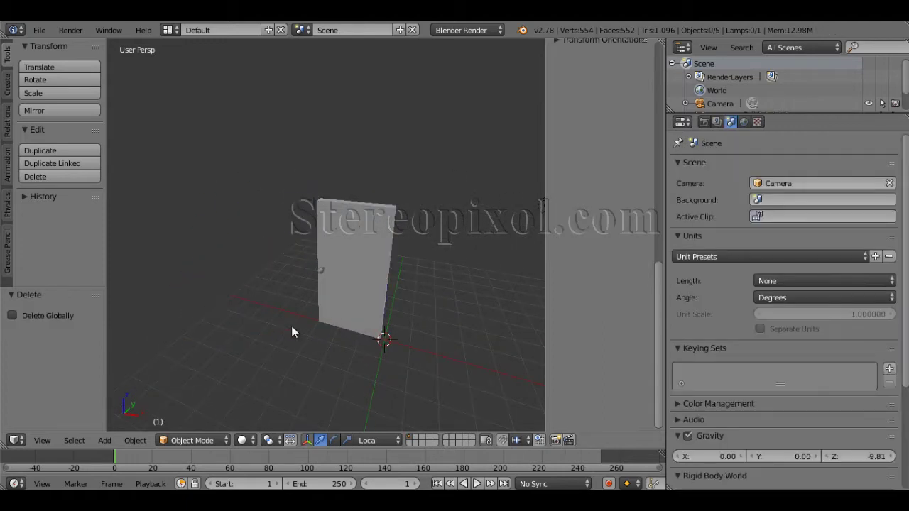
pyautogui.rightClick(379, 250)
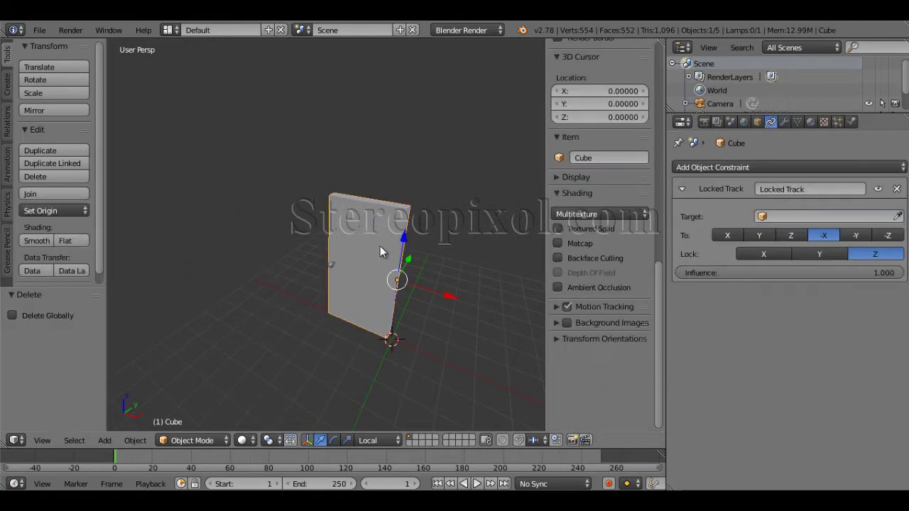
pyautogui.click(901, 196)
pyautogui.moveTo(272, 241); pyautogui.dragTo(350, 306, button='middle')
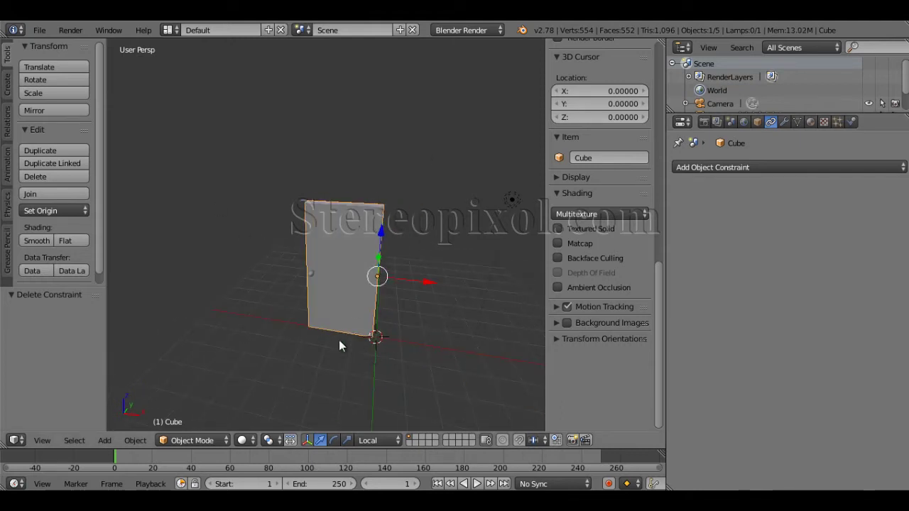
pyautogui.moveTo(331, 359); pyautogui.dragTo(389, 366, button='middle')
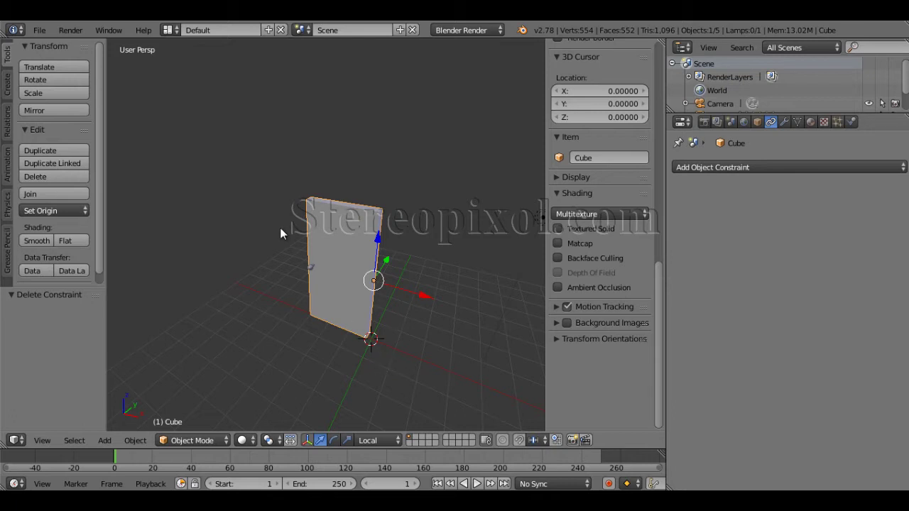
# Add a Plain Axes Empty at the door's base.
pyautogui.click(104, 440)
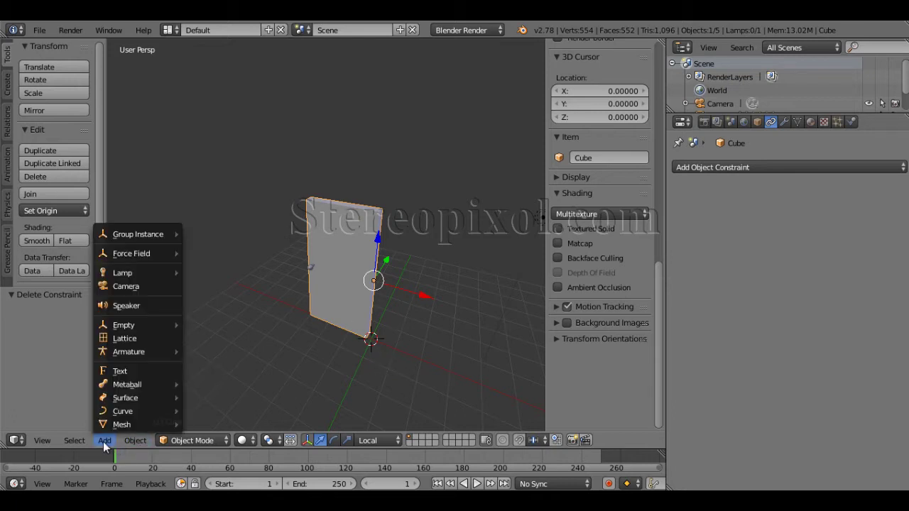
pyautogui.moveTo(135, 440)
pyautogui.click(104, 440)
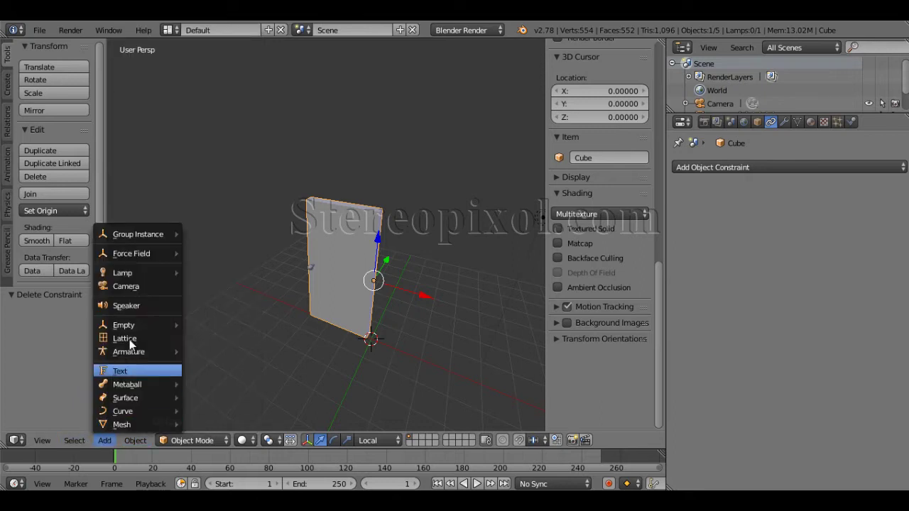
pyautogui.moveTo(137, 326)
pyautogui.click(236, 327)
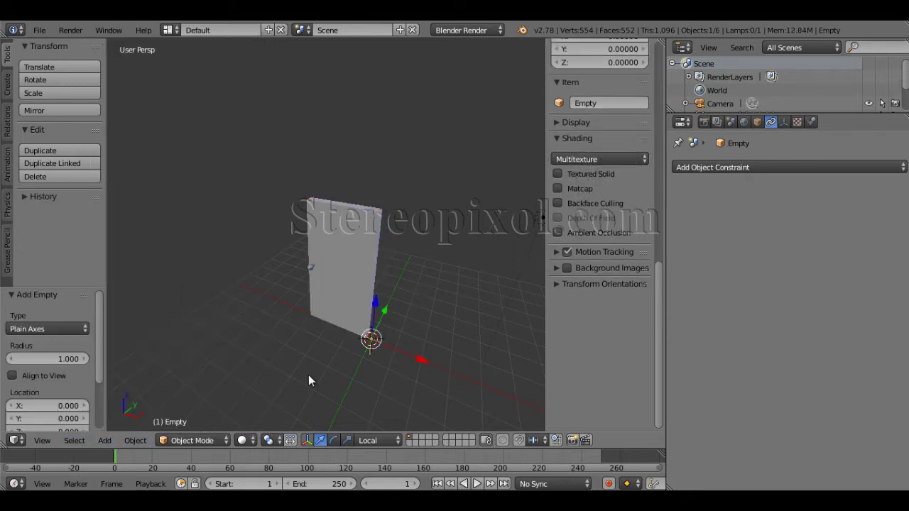
pyautogui.moveTo(308, 376); pyautogui.dragTo(378, 366, button='middle')
# Move the new Empty out along X, raise it along Z, then select the door.
pyautogui.press('g')
pyautogui.press('x')
pyautogui.press('x')
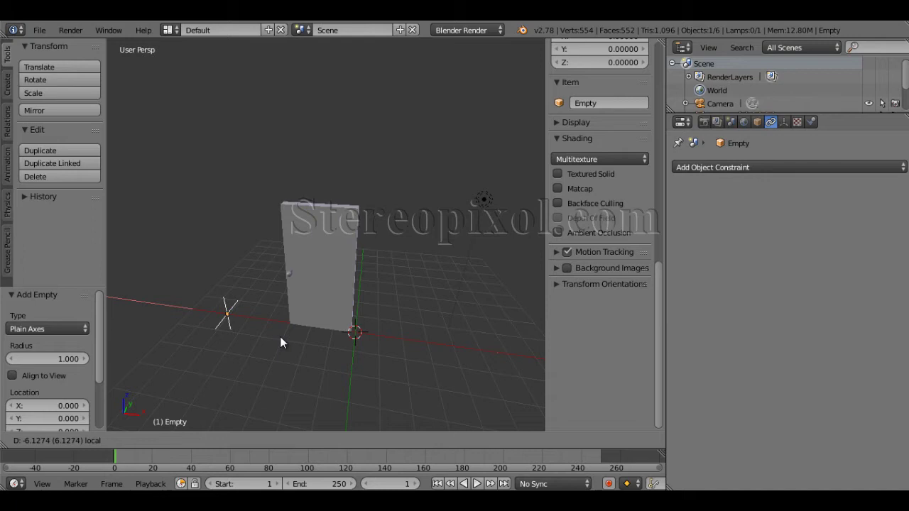
pyautogui.click(268, 347)
pyautogui.press('g')
pyautogui.press('z')
pyautogui.press('z')
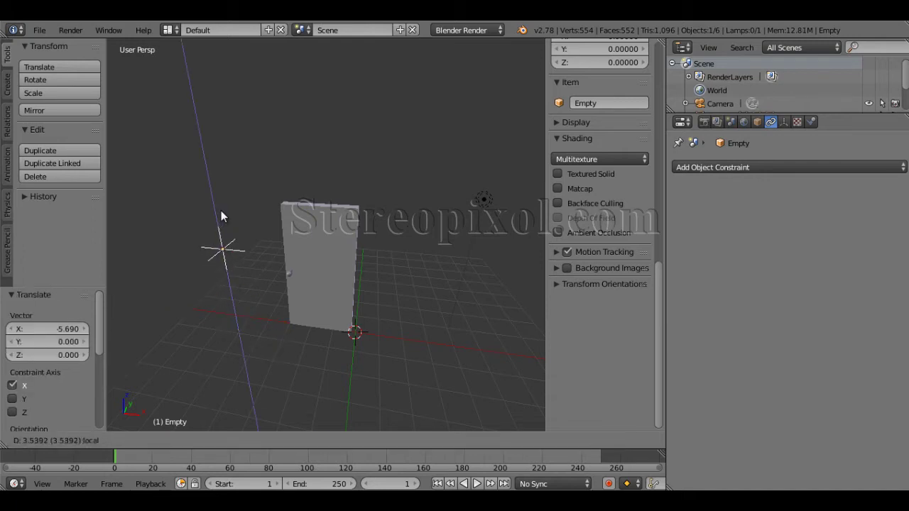
pyautogui.click(222, 217)
pyautogui.moveTo(221, 218)
pyautogui.mouseDown(button='middle')
pyautogui.moveTo(299, 314)
pyautogui.moveTo(338, 316)
pyautogui.moveTo(229, 203)
pyautogui.mouseUp(button='middle')
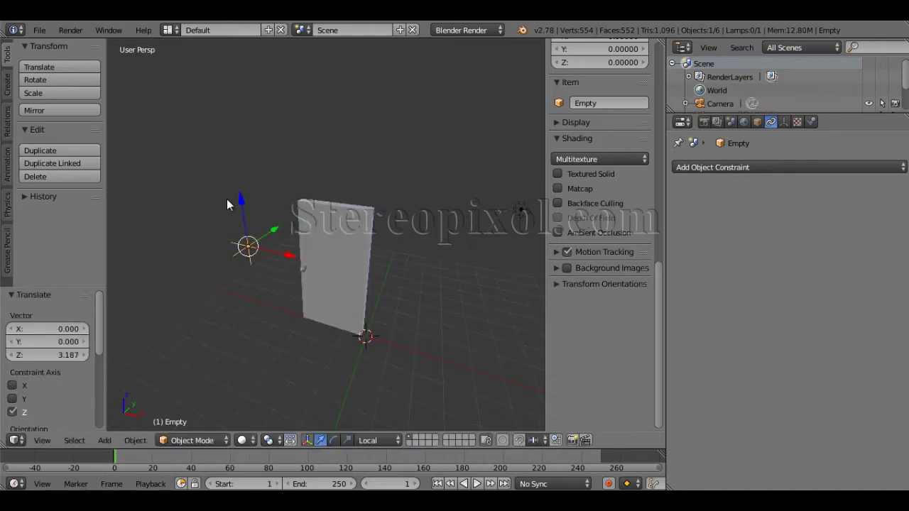
pyautogui.press('g')
pyautogui.press('z')
pyautogui.press('z')
pyautogui.click(240, 212)
pyautogui.rightClick(335, 252)
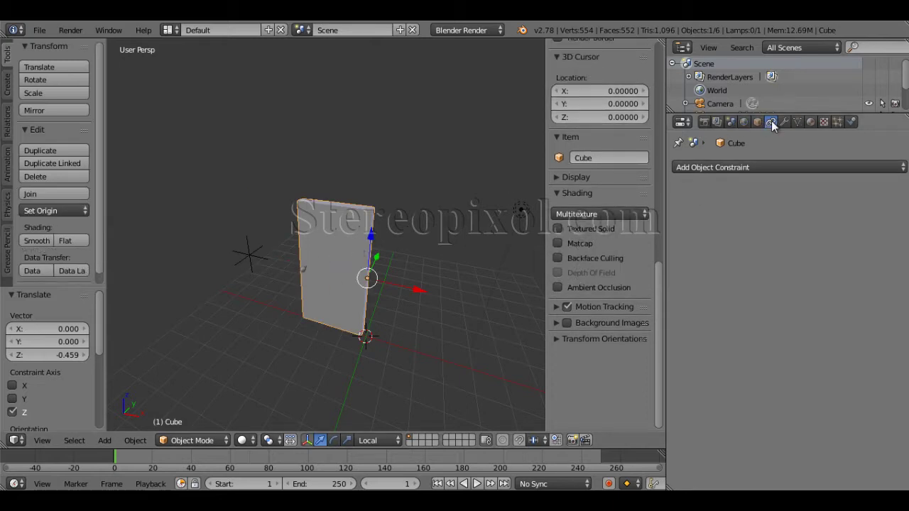
pyautogui.click(783, 168)
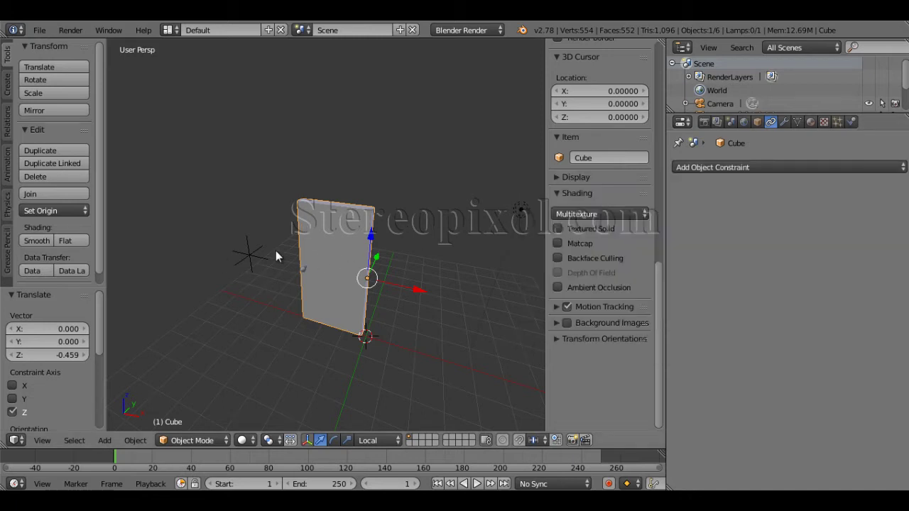
# Add a Locked Track constraint to the door, tracking Y with Z locked.
pyautogui.click(771, 169)
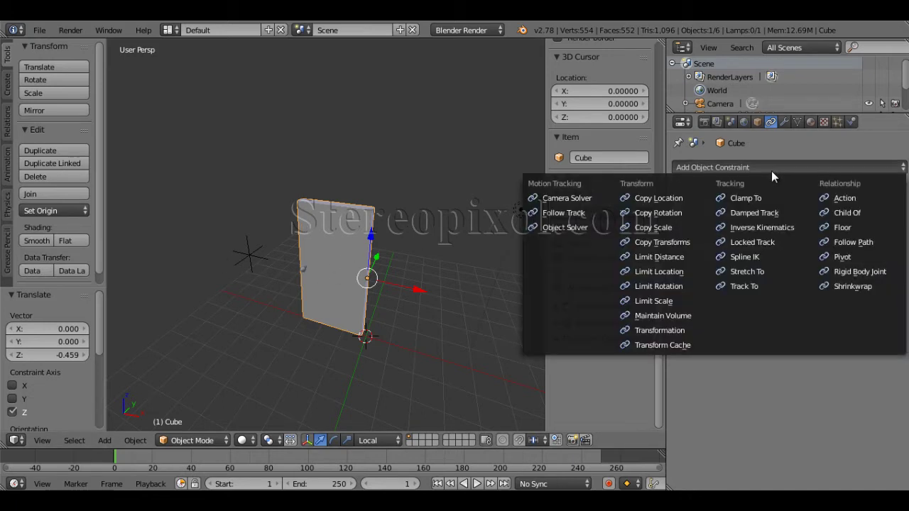
pyautogui.click(765, 243)
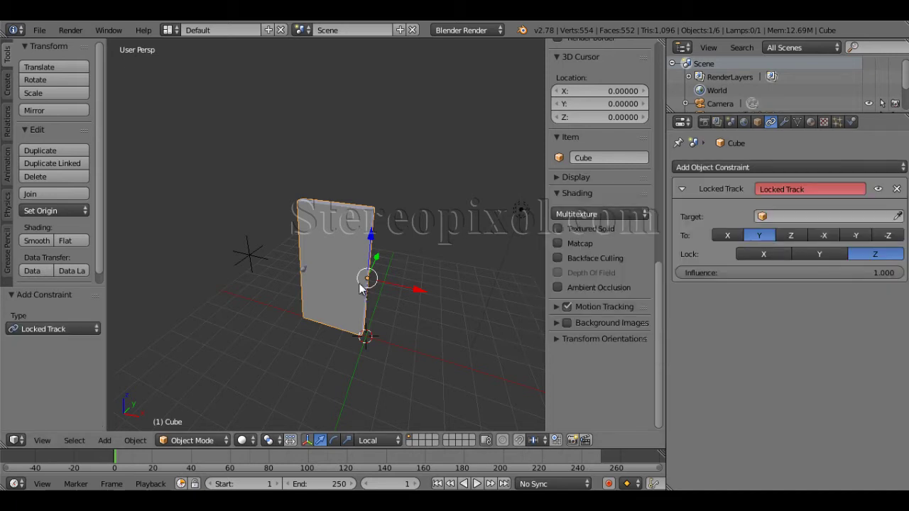
pyautogui.moveTo(359, 283); pyautogui.dragTo(305, 306, button='middle')
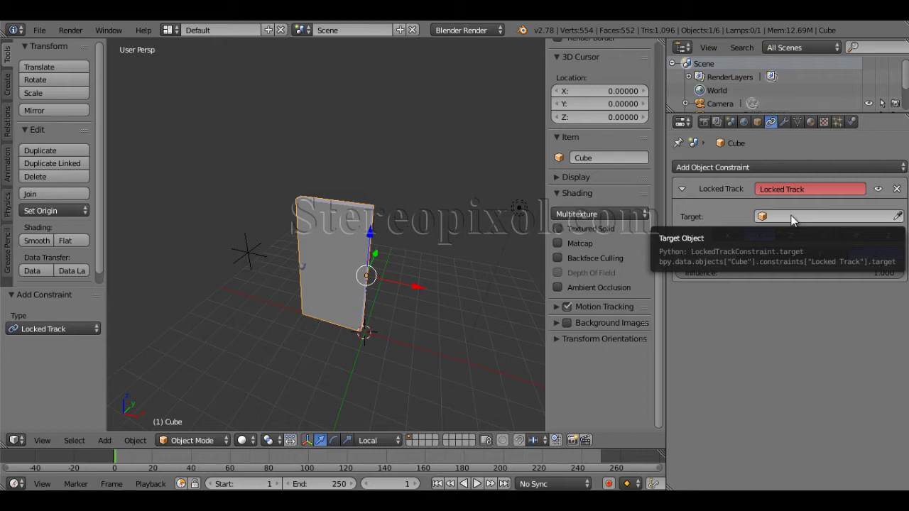
pyautogui.rightClick(243, 253)
pyautogui.rightClick(324, 248)
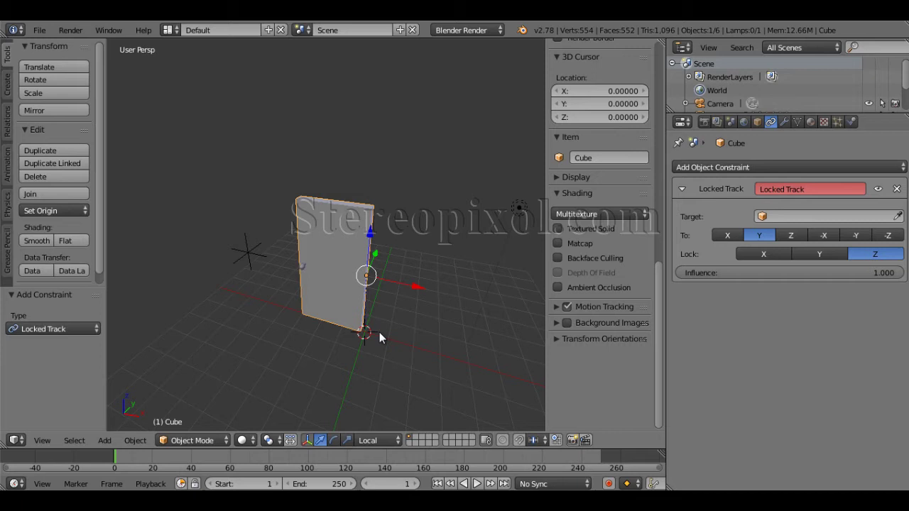
pyautogui.moveTo(358, 338); pyautogui.dragTo(347, 329, button='middle')
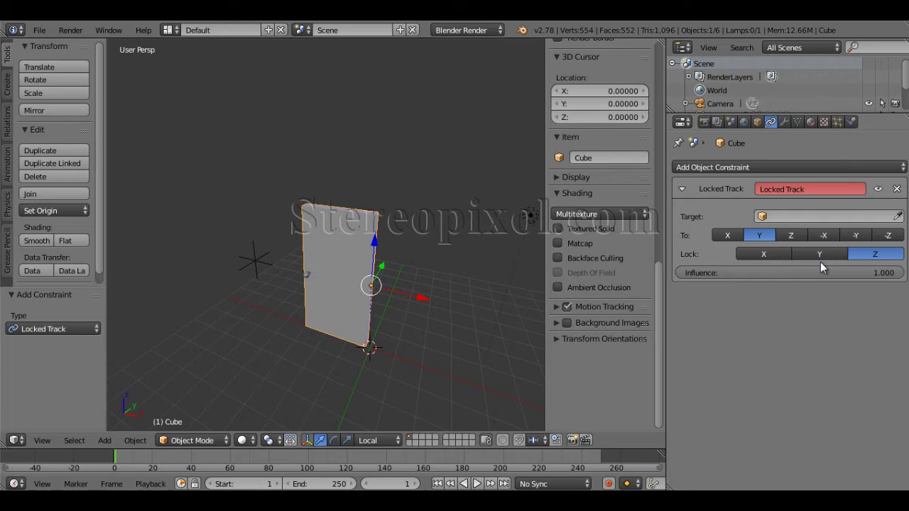
pyautogui.moveTo(349, 323); pyautogui.dragTo(305, 351, button='middle')
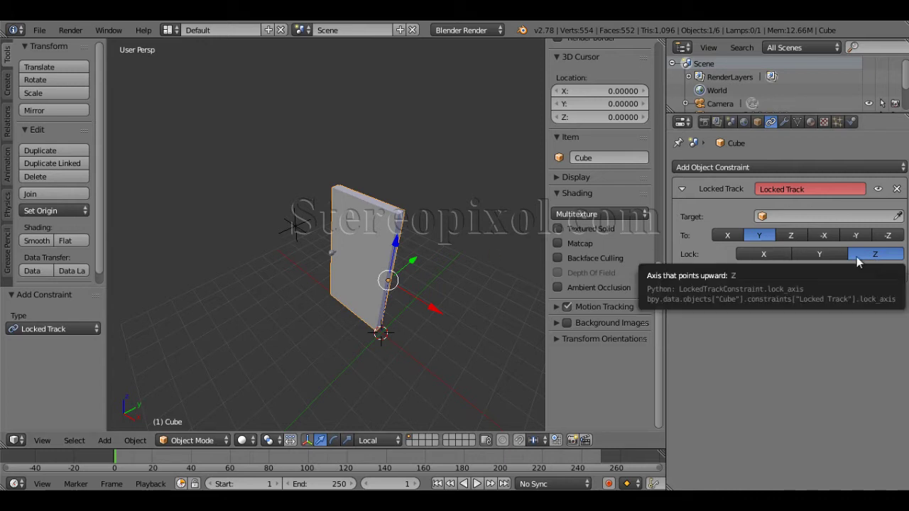
pyautogui.moveTo(345, 313); pyautogui.dragTo(396, 300, button='middle')
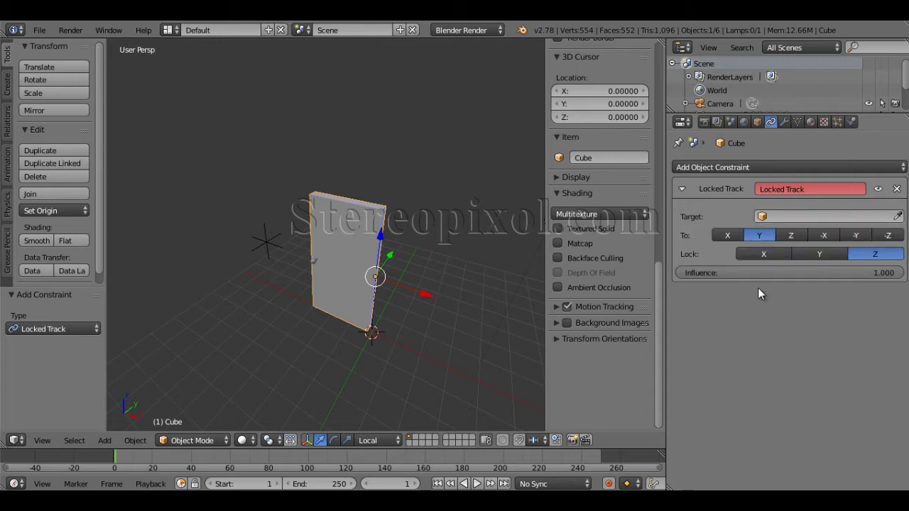
pyautogui.click(378, 441)
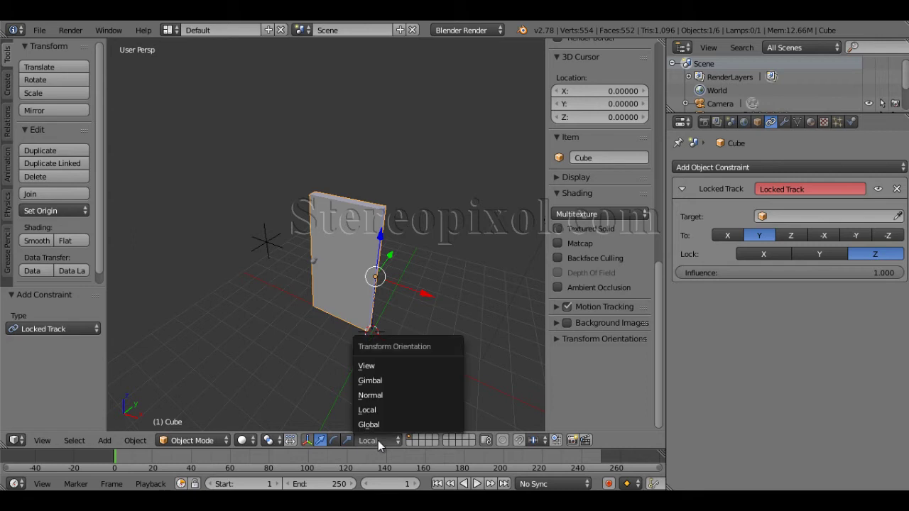
pyautogui.click(378, 439)
pyautogui.click(378, 439)
pyautogui.click(383, 410)
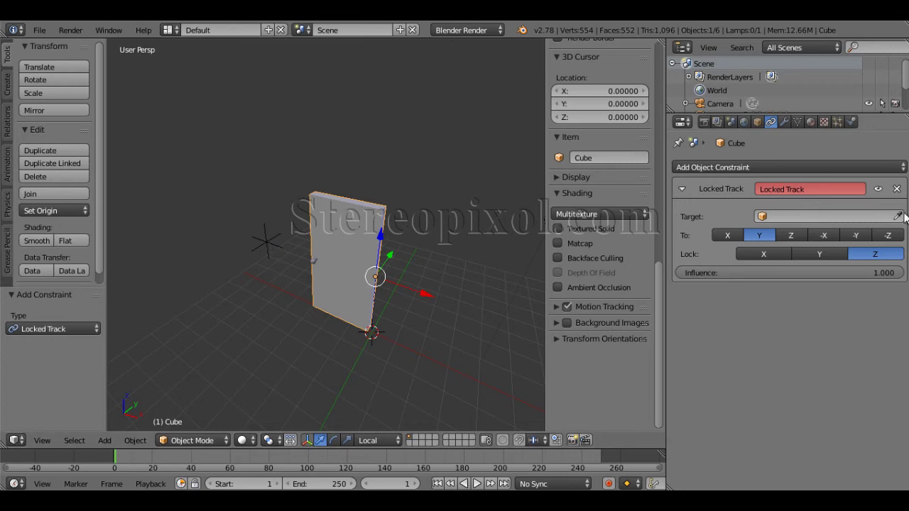
# Set the Locked Track to aim -X with the Empty as target, then select the Empty.
pyautogui.click(820, 238)
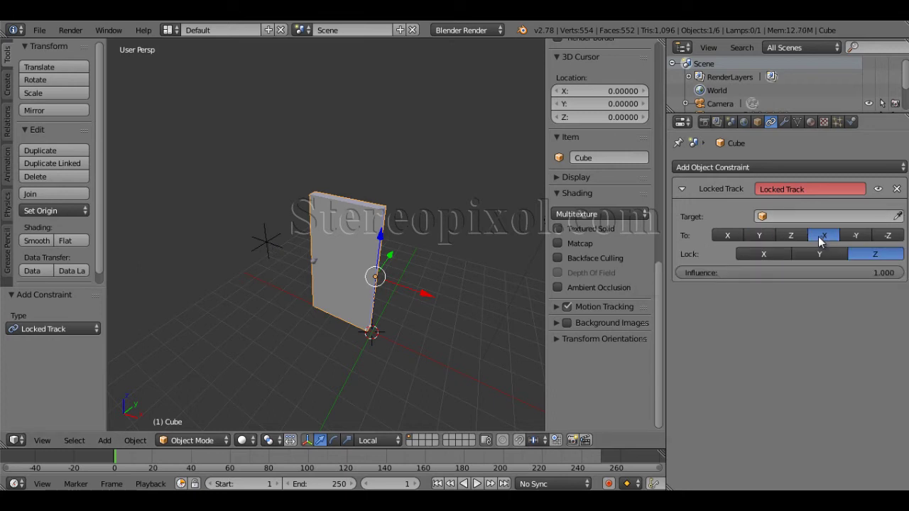
pyautogui.click(786, 215)
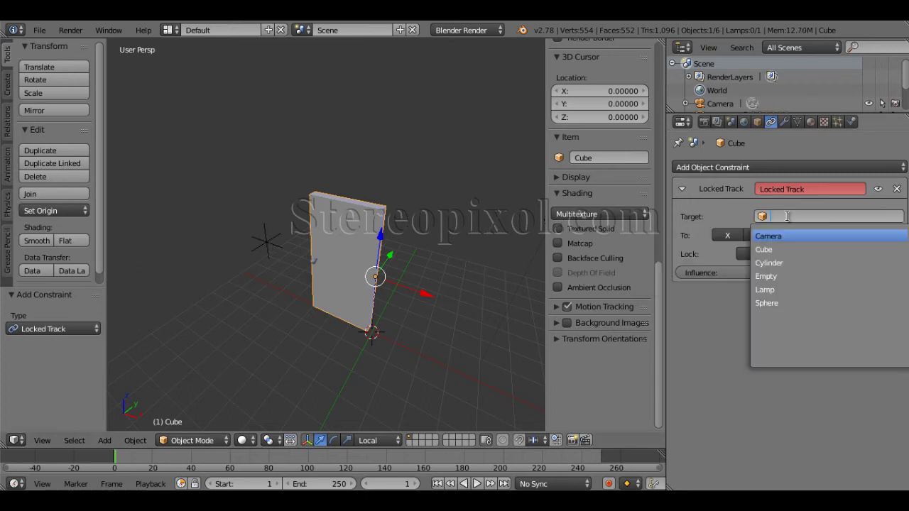
pyautogui.click(788, 276)
pyautogui.moveTo(268, 303); pyautogui.dragTo(284, 355, button='middle')
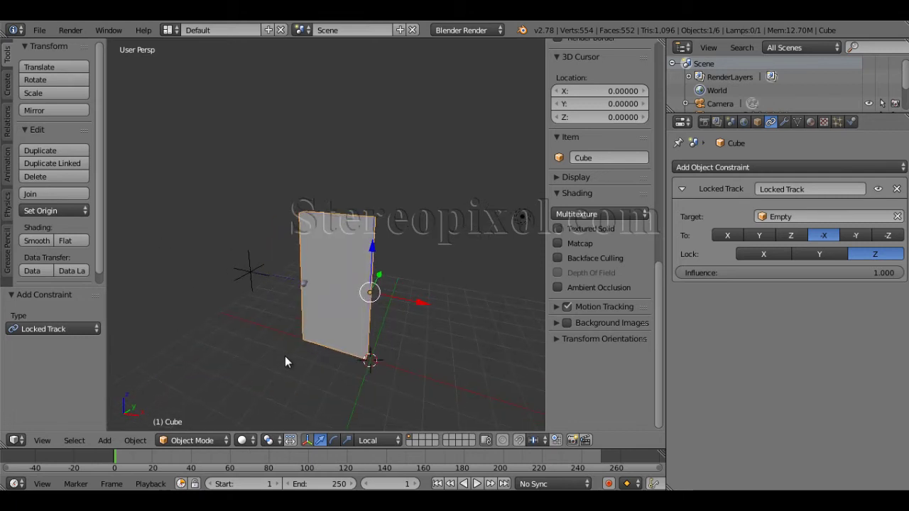
pyautogui.moveTo(293, 294); pyautogui.dragTo(288, 351, button='middle')
pyautogui.rightClick(269, 260)
# Move the Empty to a new spot and check the door turns to follow it.
pyautogui.press('g')
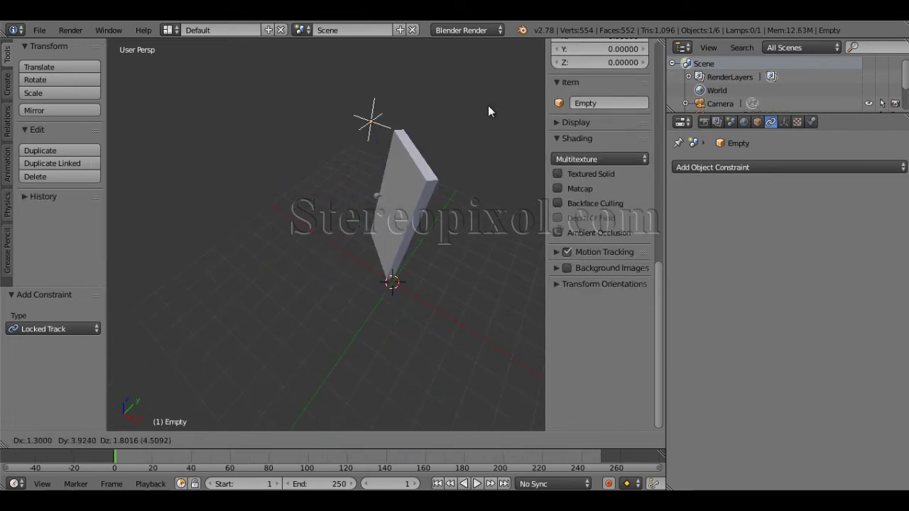
pyautogui.click(319, 162)
pyautogui.moveTo(319, 162); pyautogui.dragTo(330, 254, button='middle')
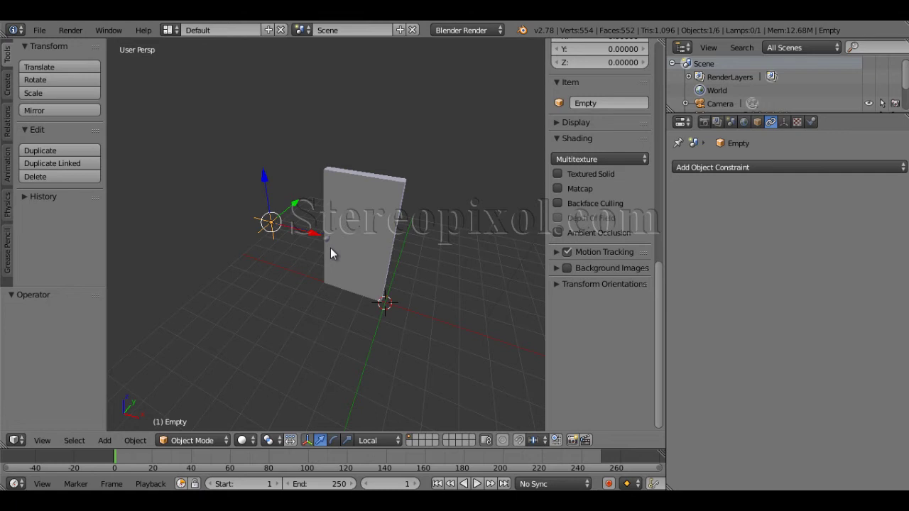
pyautogui.rightClick(379, 266)
pyautogui.rightClick(273, 216)
pyautogui.moveTo(274, 216); pyautogui.dragTo(298, 255, button='middle')
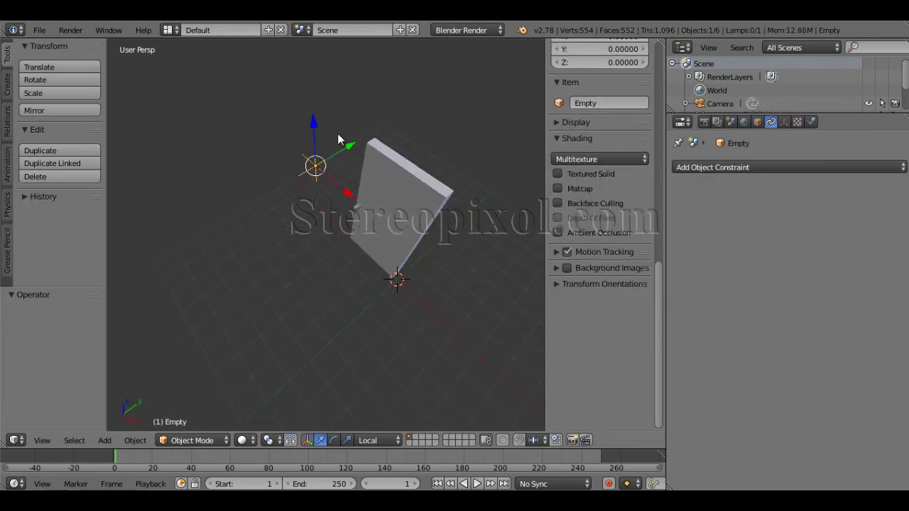
# Slide the Empty along its local Y axis, undo the move, and reselect the door.
pyautogui.press('g')
pyautogui.press('y')
pyautogui.press('y')
pyautogui.click(310, 174)
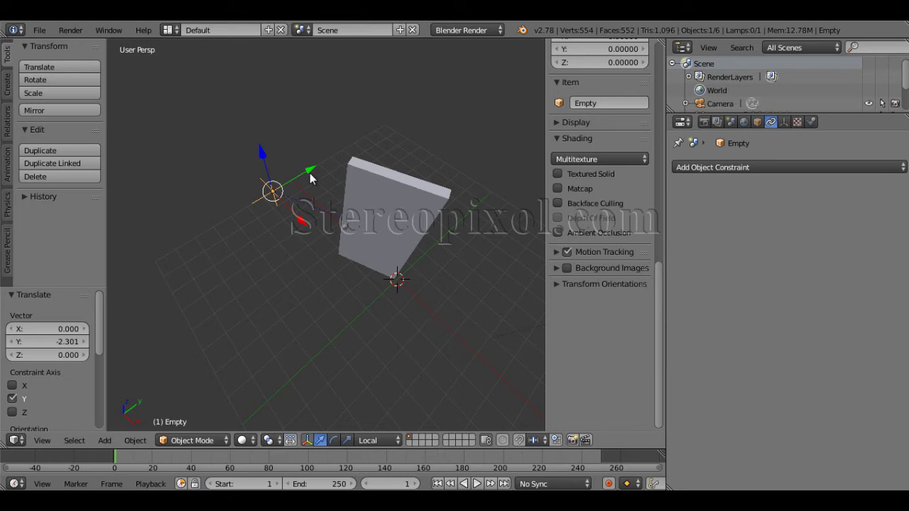
pyautogui.hotkey('ctrl', 'z')
pyautogui.moveTo(340, 260); pyautogui.dragTo(370, 223, button='middle')
pyautogui.rightClick(350, 220)
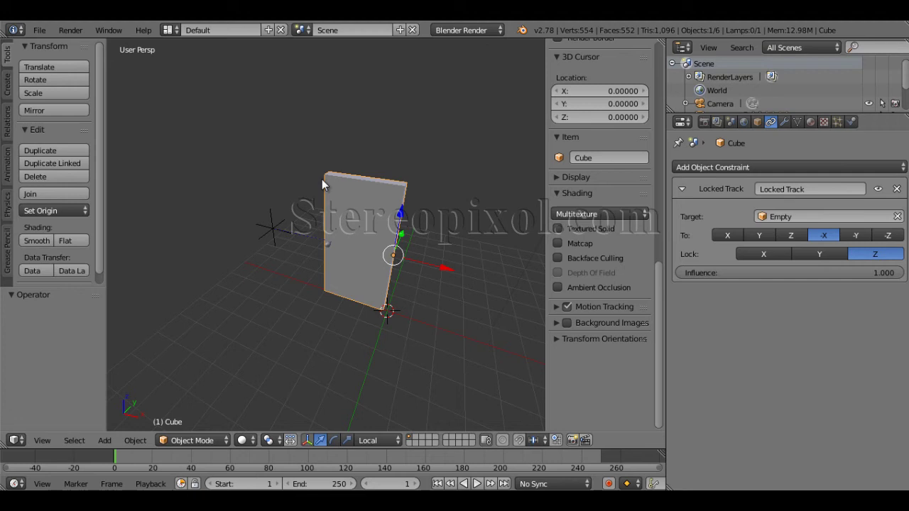
pyautogui.moveTo(372, 258); pyautogui.dragTo(347, 287, button='middle')
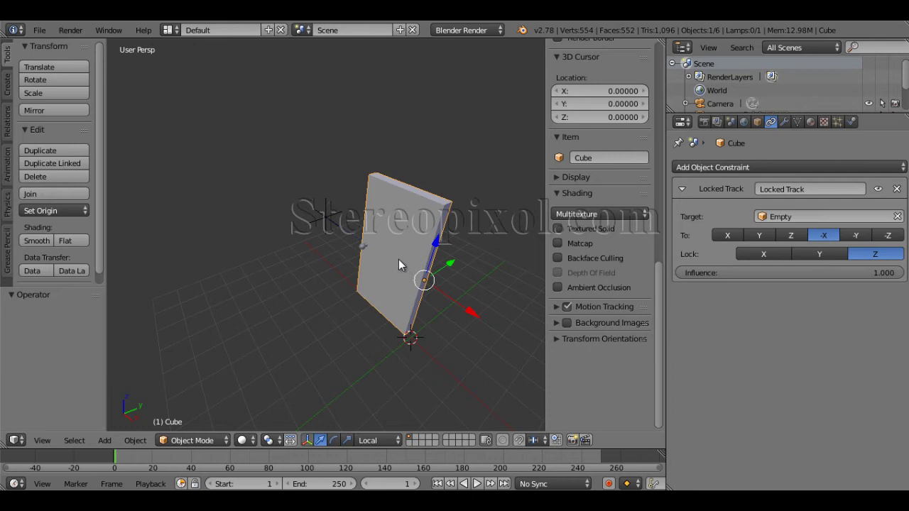
pyautogui.moveTo(398, 259); pyautogui.dragTo(393, 305, button='middle')
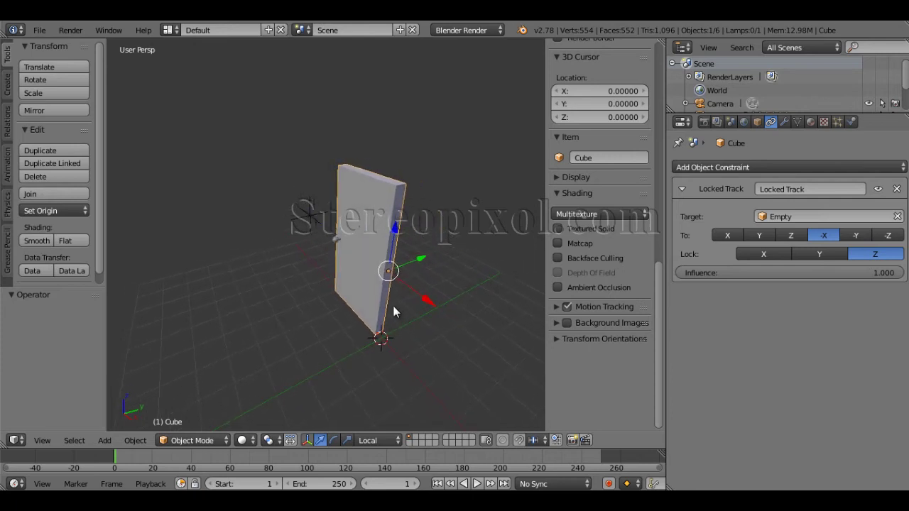
pyautogui.click(760, 235)
pyautogui.moveTo(263, 284); pyautogui.dragTo(314, 226, button='middle')
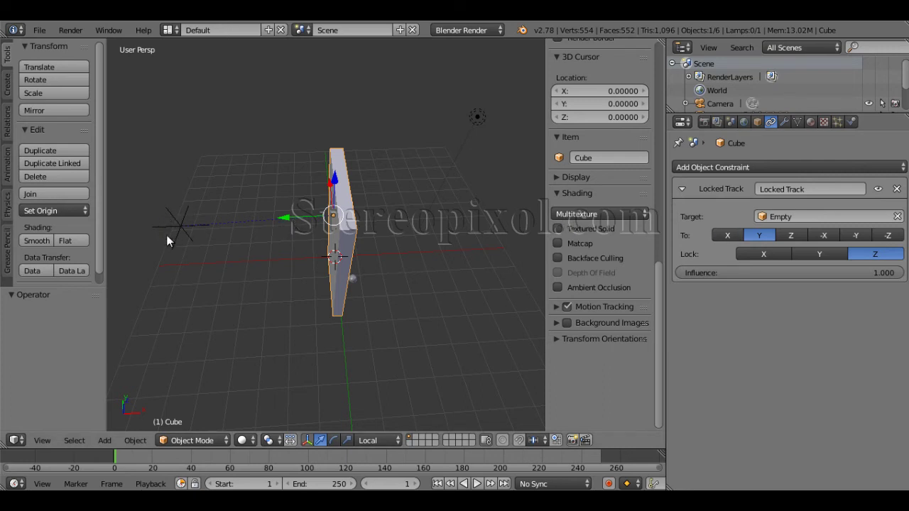
pyautogui.moveTo(227, 278); pyautogui.dragTo(245, 298, button='middle')
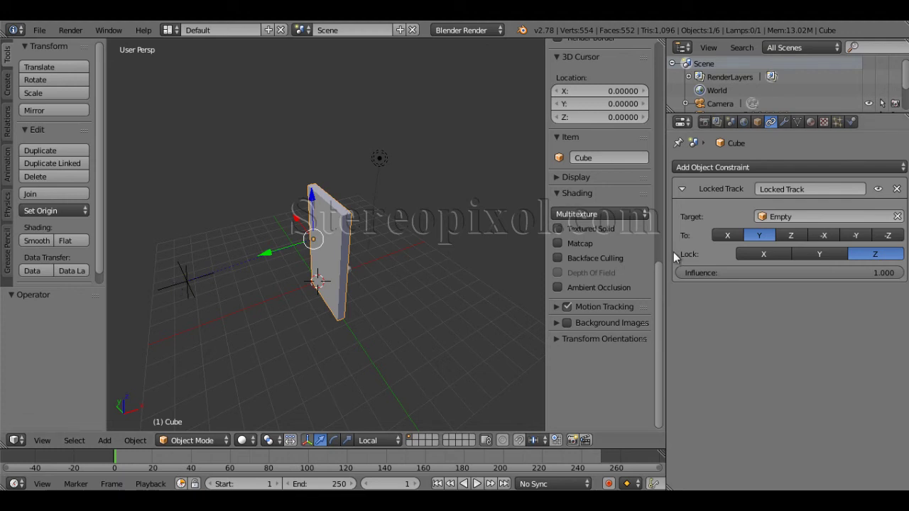
pyautogui.click(823, 235)
pyautogui.moveTo(255, 227); pyautogui.dragTo(210, 261, button='middle')
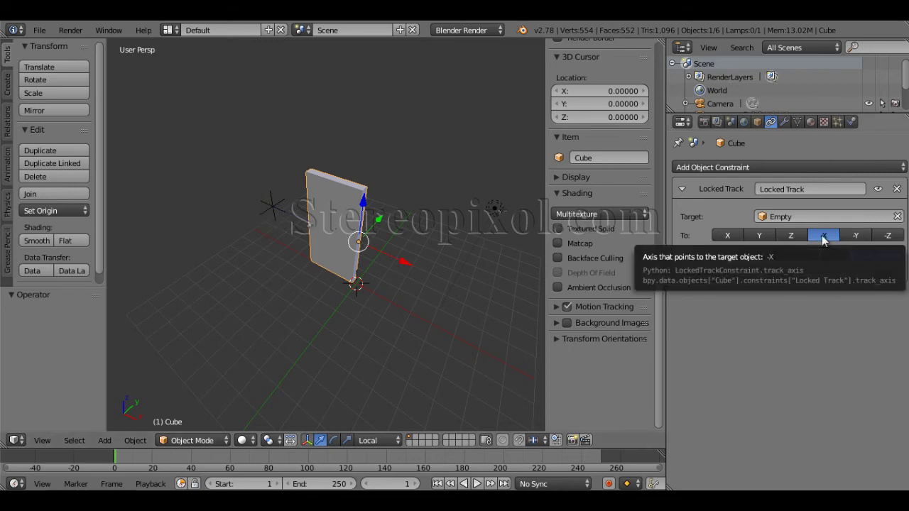
pyautogui.moveTo(368, 314); pyautogui.dragTo(426, 259, button='middle')
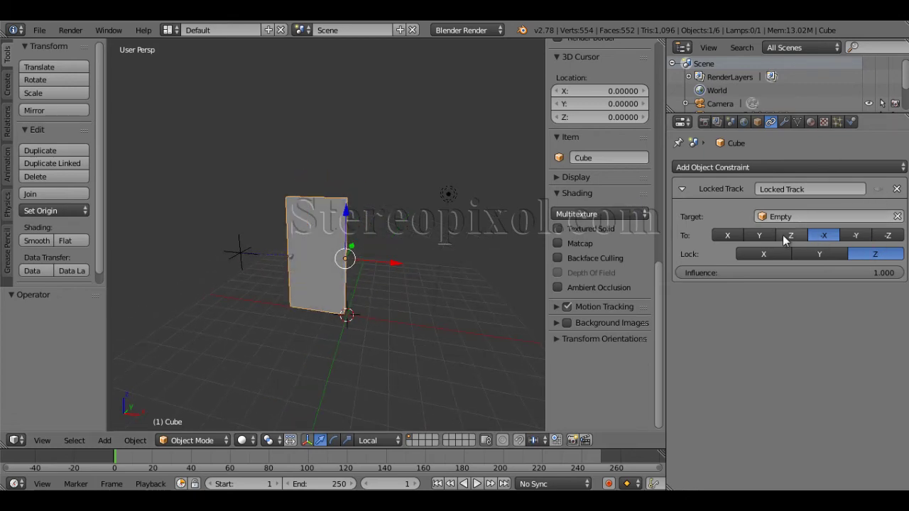
# Add a Track To constraint to the door aiming -X at the Empty.
pyautogui.click(742, 167)
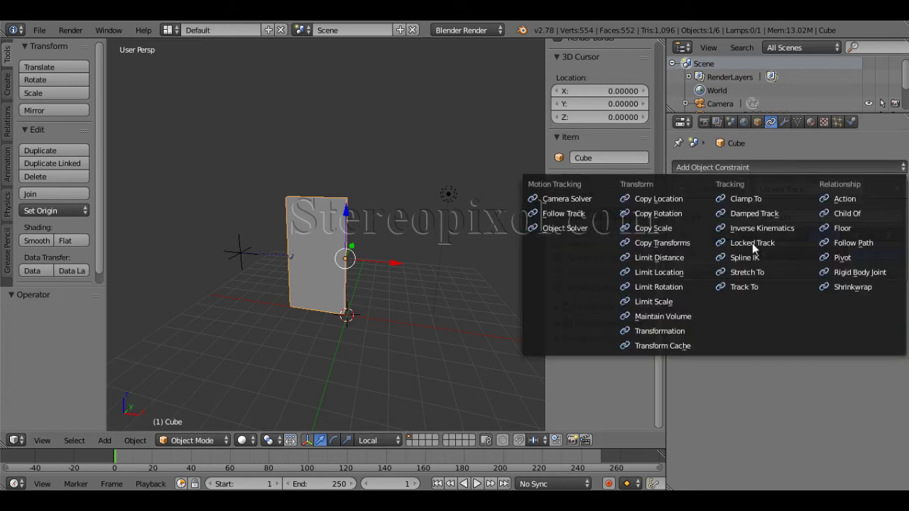
pyautogui.click(757, 286)
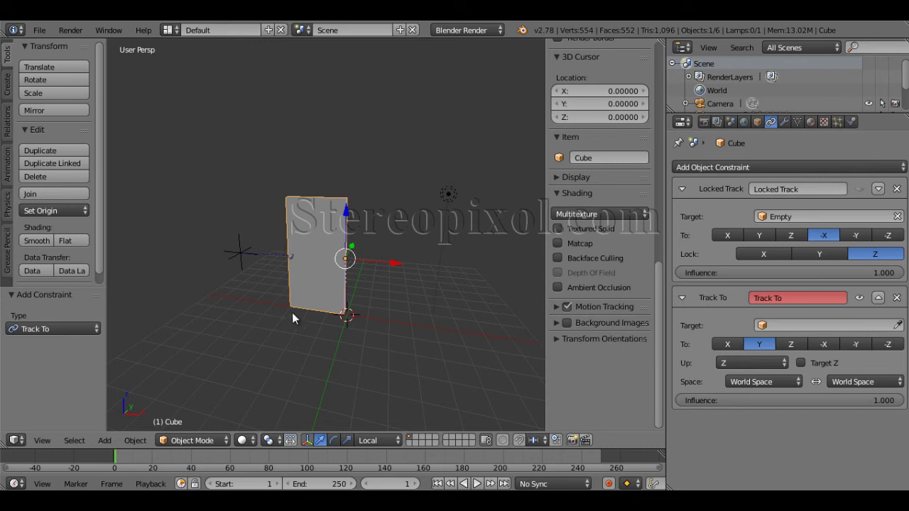
pyautogui.moveTo(292, 313); pyautogui.dragTo(274, 331, button='middle')
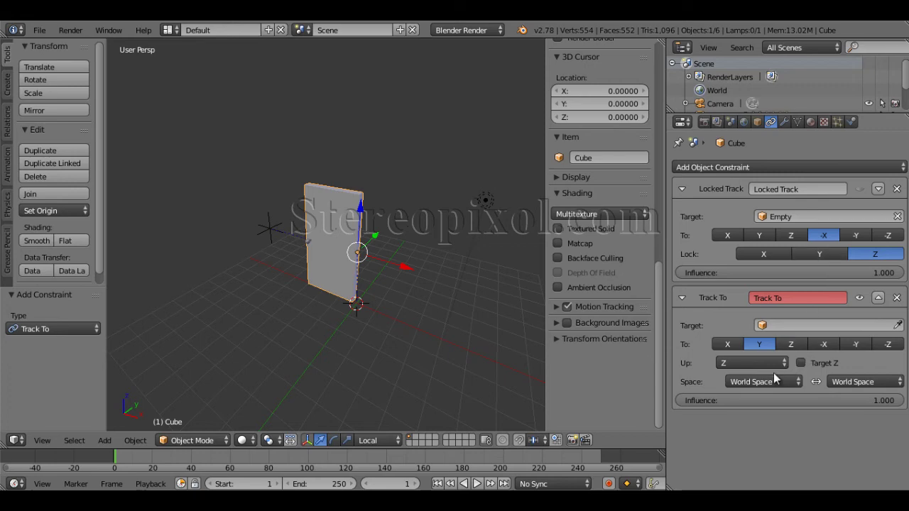
pyautogui.click(822, 344)
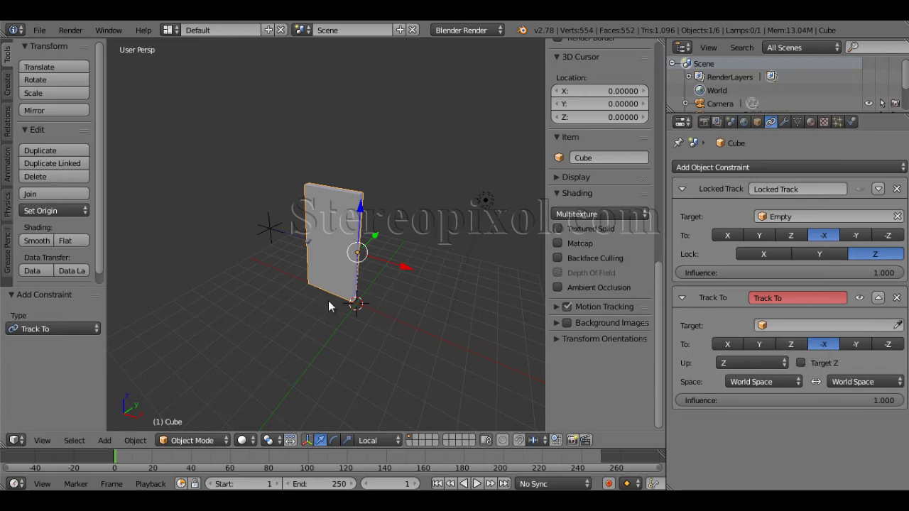
pyautogui.moveTo(328, 301); pyautogui.dragTo(398, 301, button='middle')
pyautogui.click(778, 326)
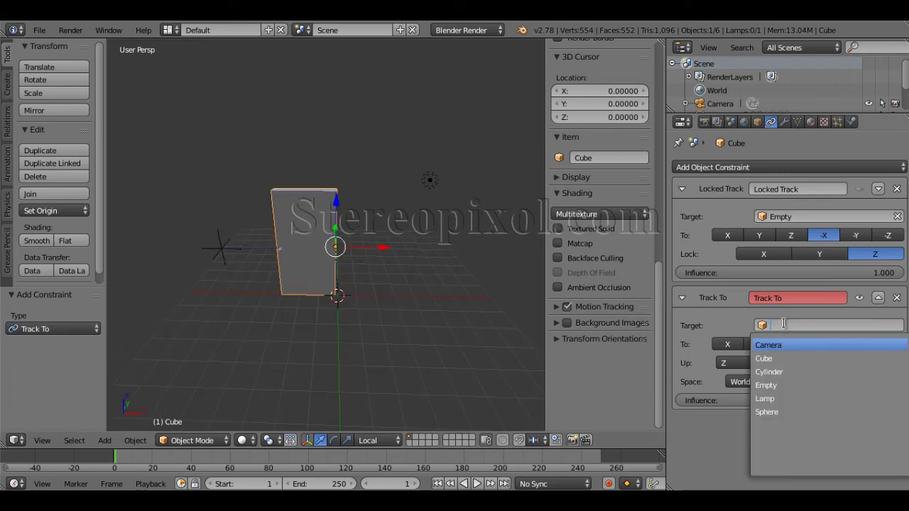
pyautogui.click(783, 385)
pyautogui.moveTo(342, 307); pyautogui.dragTo(238, 285, button='middle')
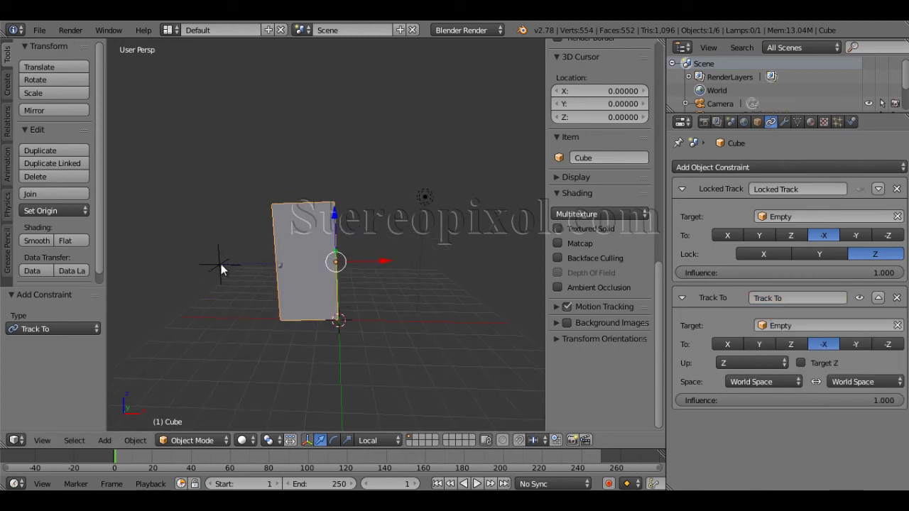
pyautogui.rightClick(221, 266)
pyautogui.moveTo(397, 300); pyautogui.dragTo(321, 150, button='middle')
pyautogui.press('g')
pyautogui.press('y')
pyautogui.press('y')
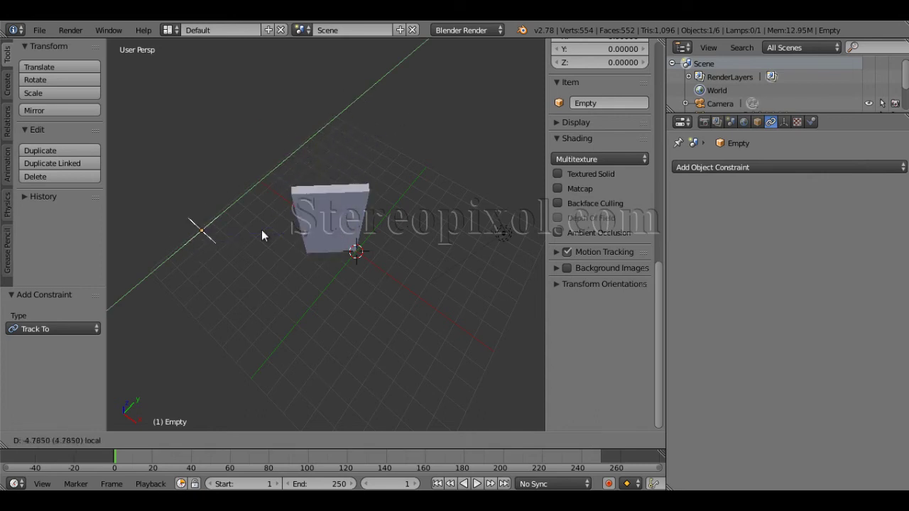
pyautogui.click(317, 192)
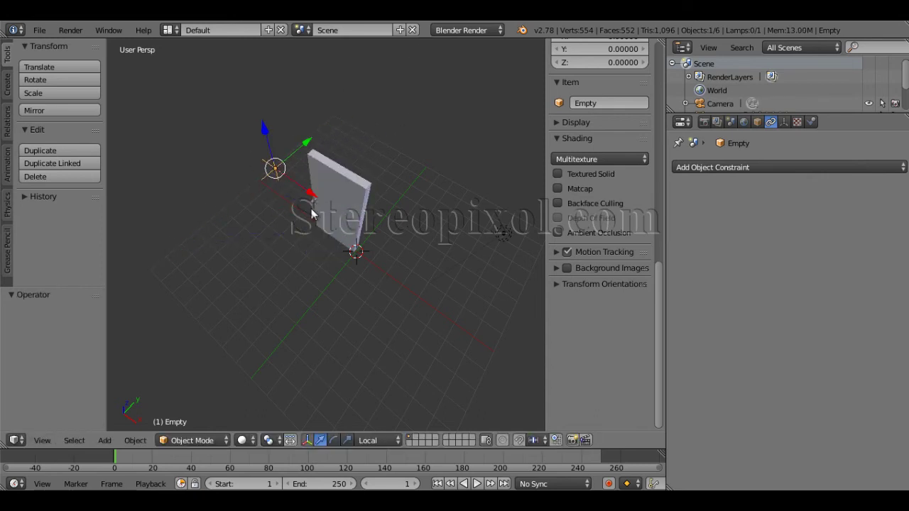
pyautogui.moveTo(311, 213); pyautogui.dragTo(266, 217, button='middle')
pyautogui.press('g')
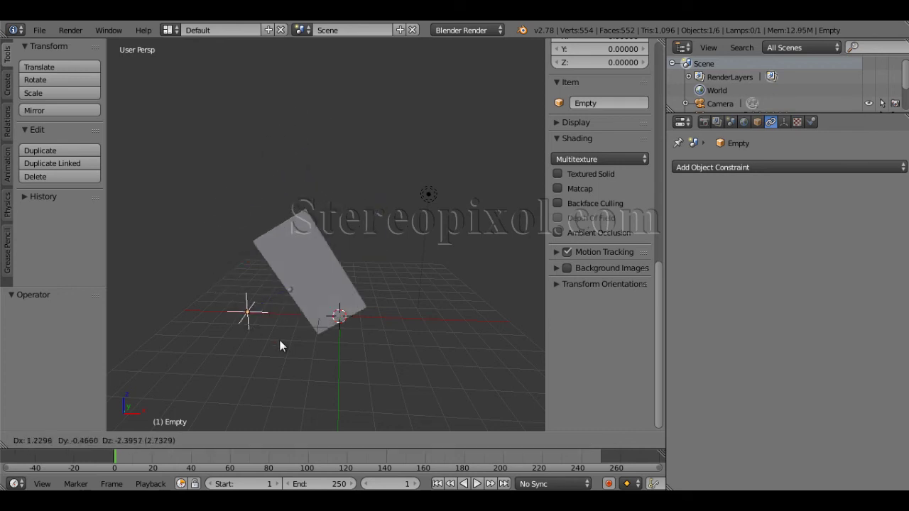
pyautogui.click(279, 144)
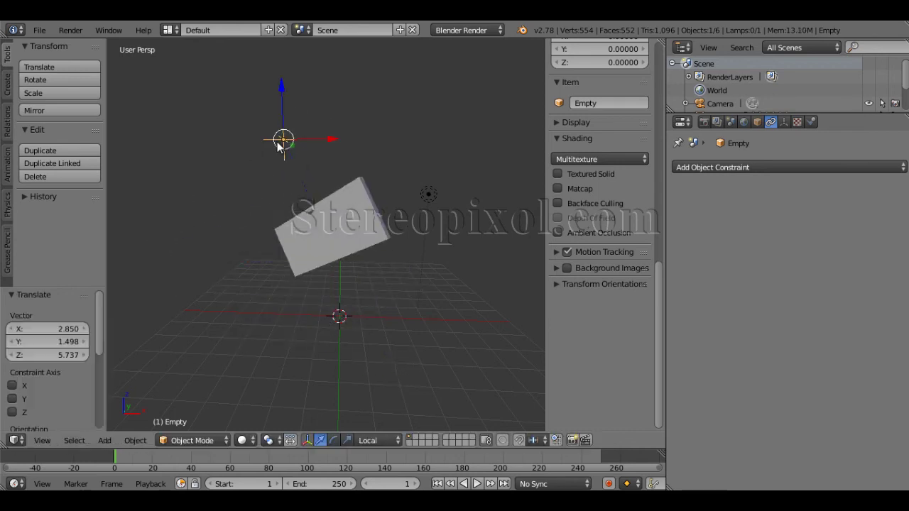
pyautogui.hotkey('ctrl', 'z')
pyautogui.rightClick(313, 232)
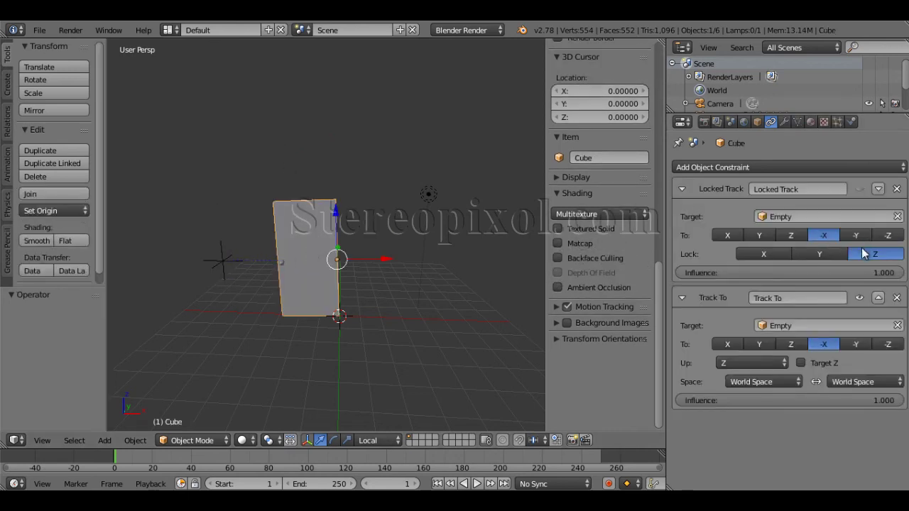
# Disable the door's Track To constraint with its eye toggle, leaving only Locked Track active.
pyautogui.click(771, 168)
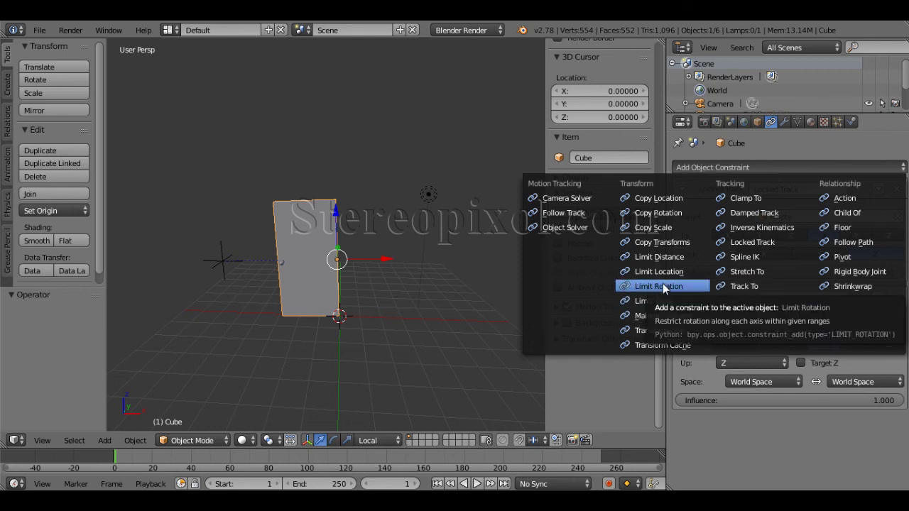
pyautogui.click(467, 318)
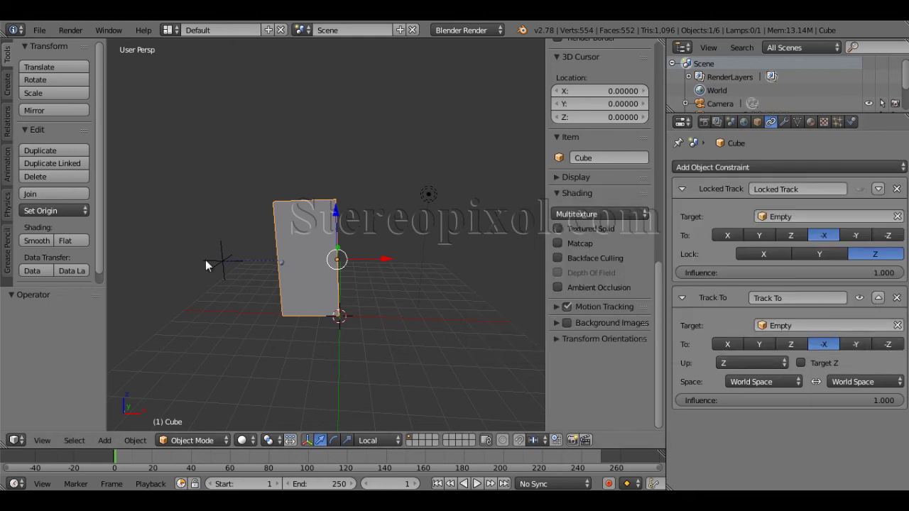
pyautogui.click(859, 298)
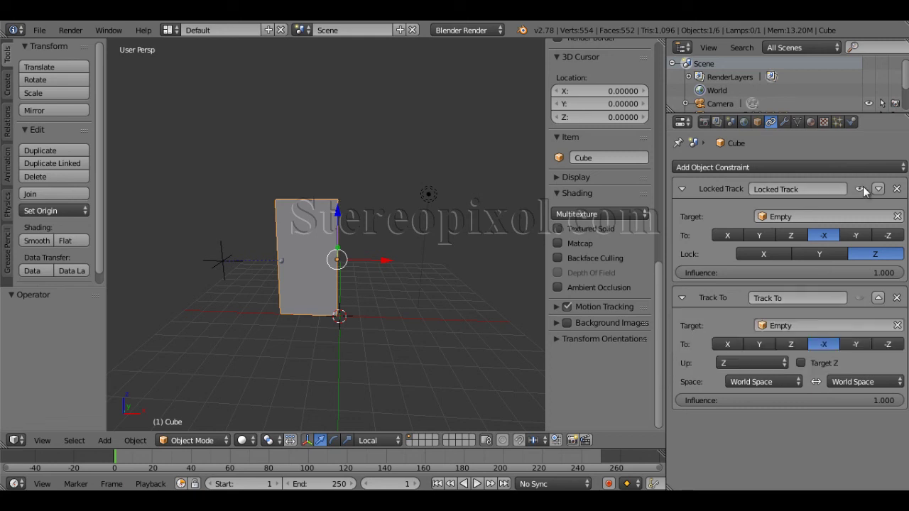
# Delete the Track To constraint and slide the Empty along Y so the door follows.
pyautogui.click(896, 299)
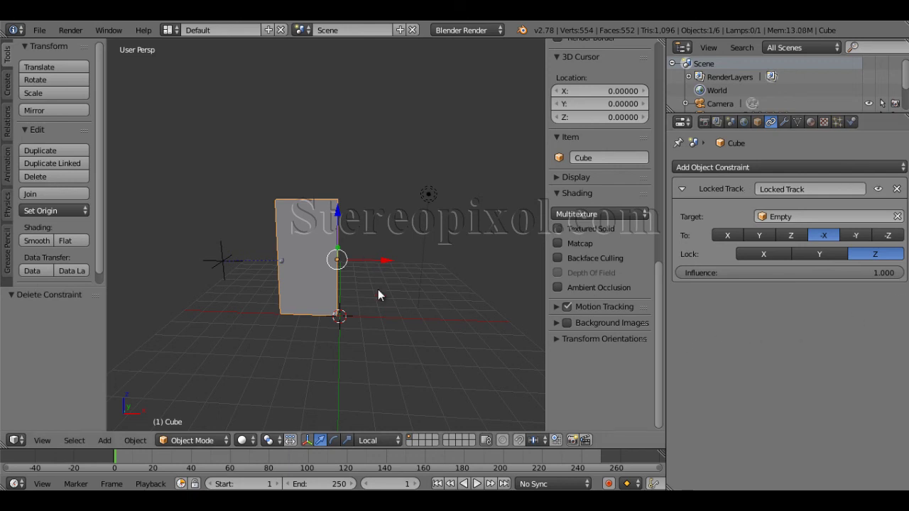
pyautogui.moveTo(377, 289); pyautogui.dragTo(330, 298, button='middle')
pyautogui.rightClick(257, 229)
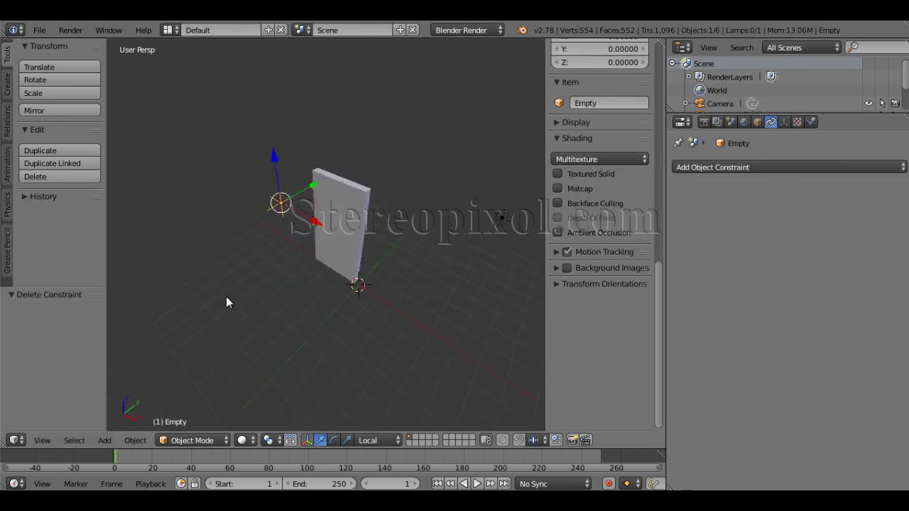
pyautogui.press('g')
pyautogui.press('y')
pyautogui.press('y')
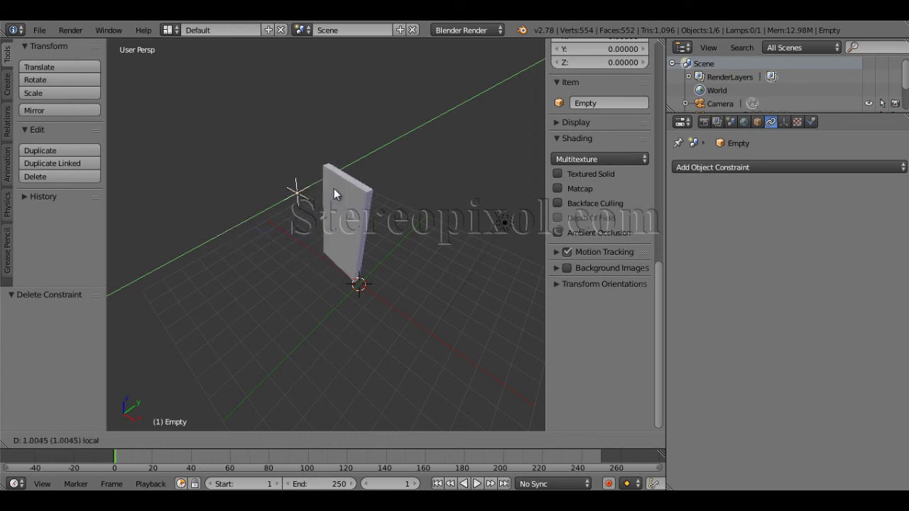
pyautogui.click(333, 188)
pyautogui.moveTo(326, 246); pyautogui.dragTo(317, 239, button='middle')
pyautogui.rightClick(321, 272)
pyautogui.scroll(2, 321, 272)
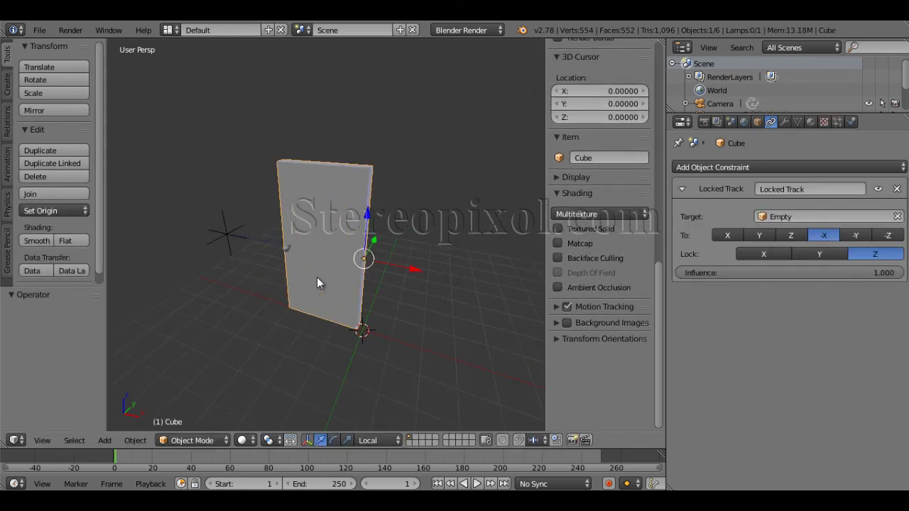